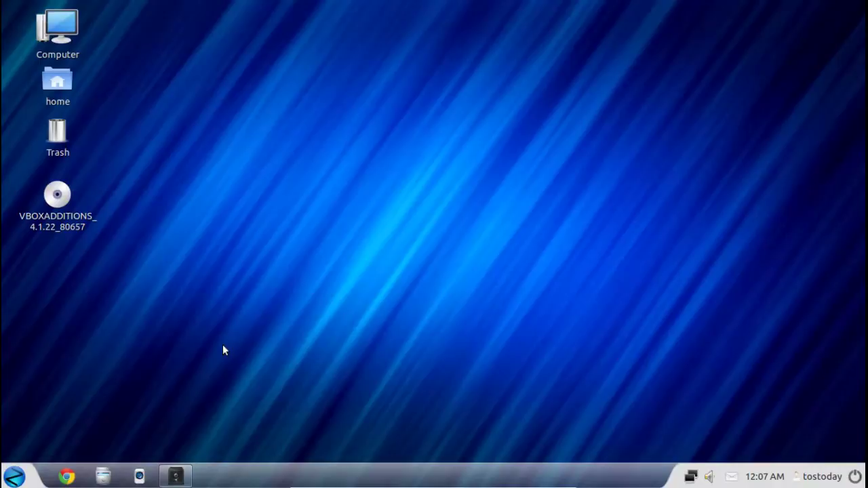
Step: Search the GnoMenu for 'look' and launch Zorin Look Changer from the results
left_click(13, 481)
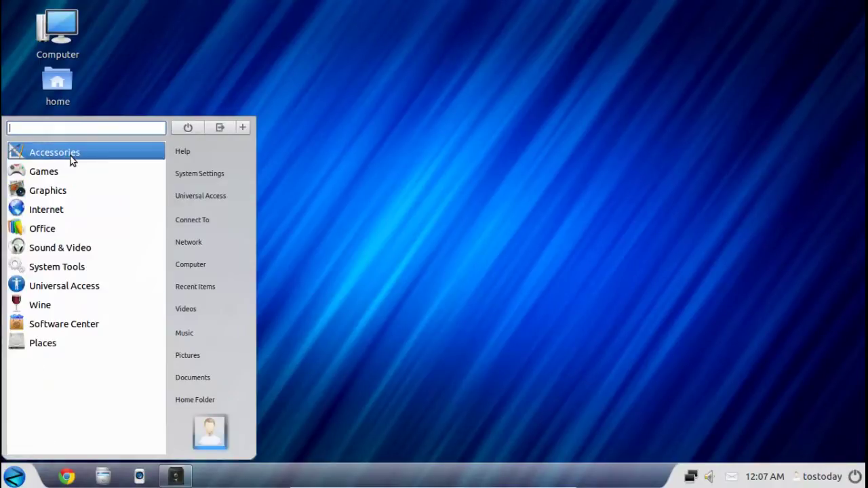
left_click(96, 130)
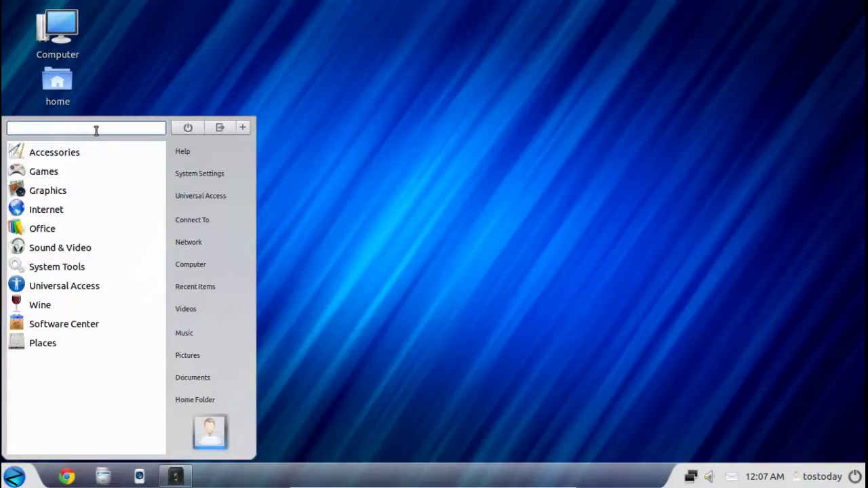
type("look")
left_click(64, 152)
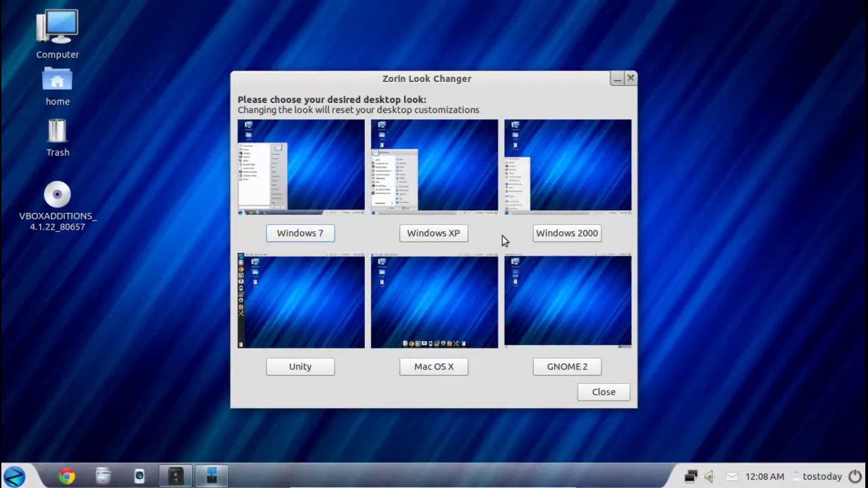
Step: Apply the Windows XP look, acknowledge the success message, and close Look Changer
left_click(459, 236)
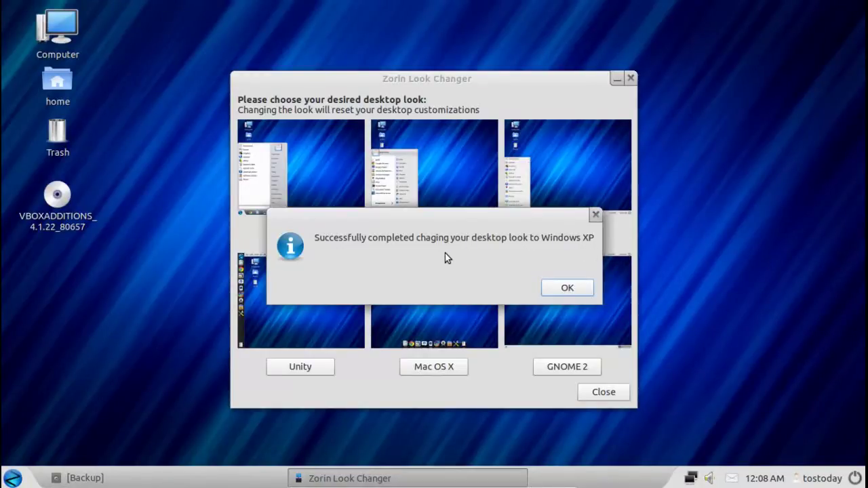
left_click(554, 288)
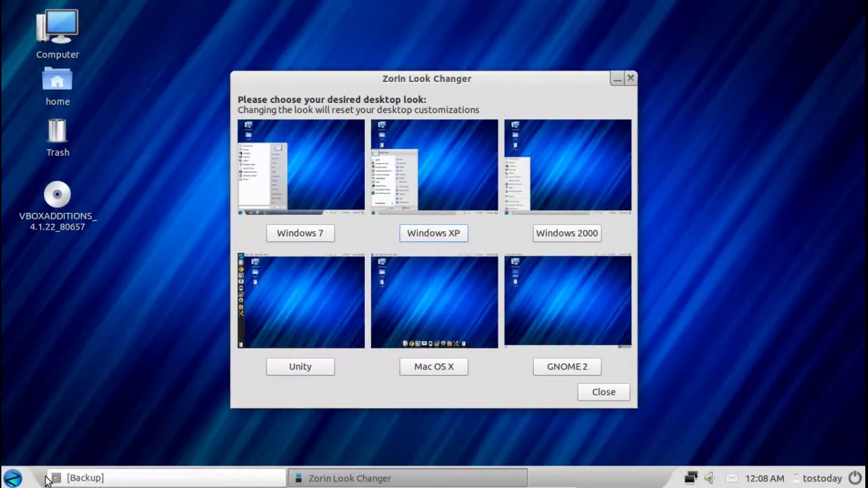
left_click(12, 479)
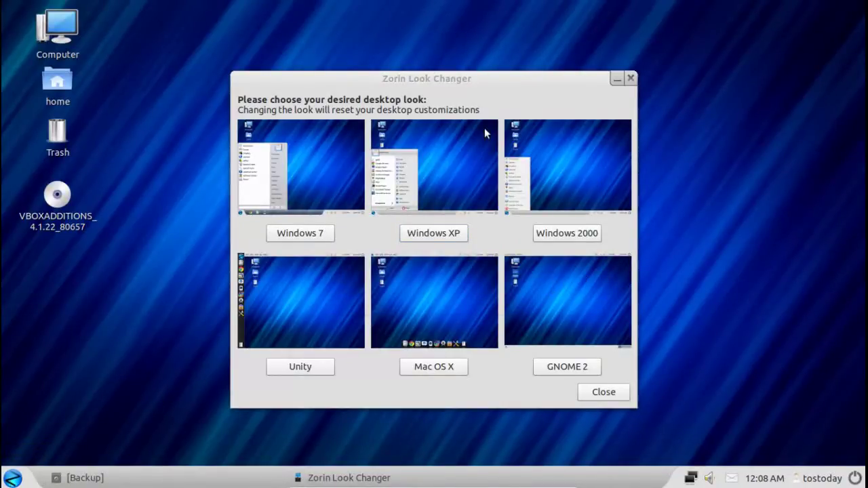
left_click(631, 78)
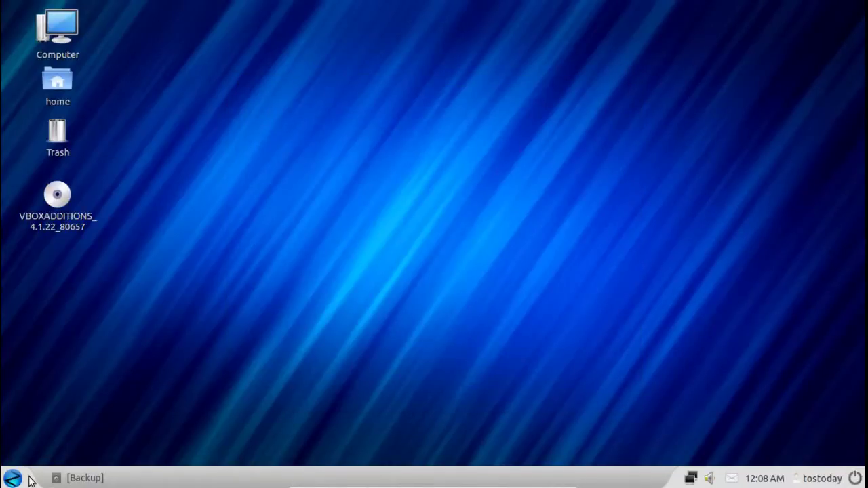
Step: Close the Backup window and try out the new XP-style start menu
right_click(101, 478)
left_click(111, 461)
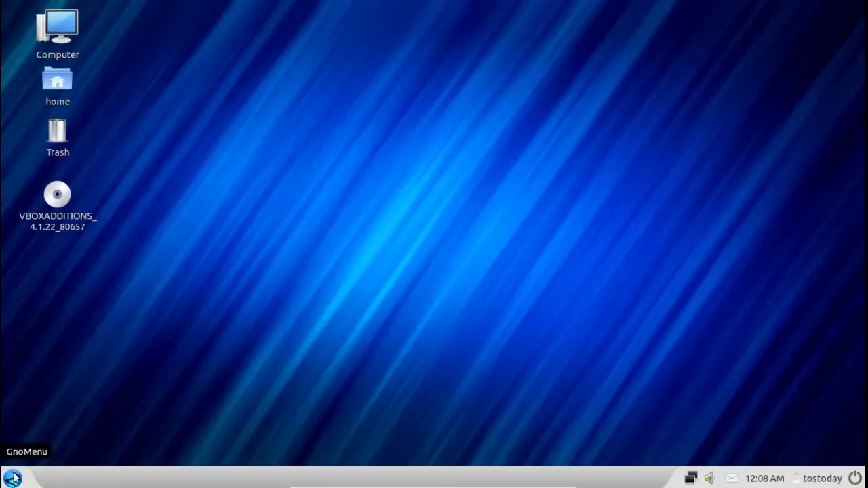
left_click(14, 479)
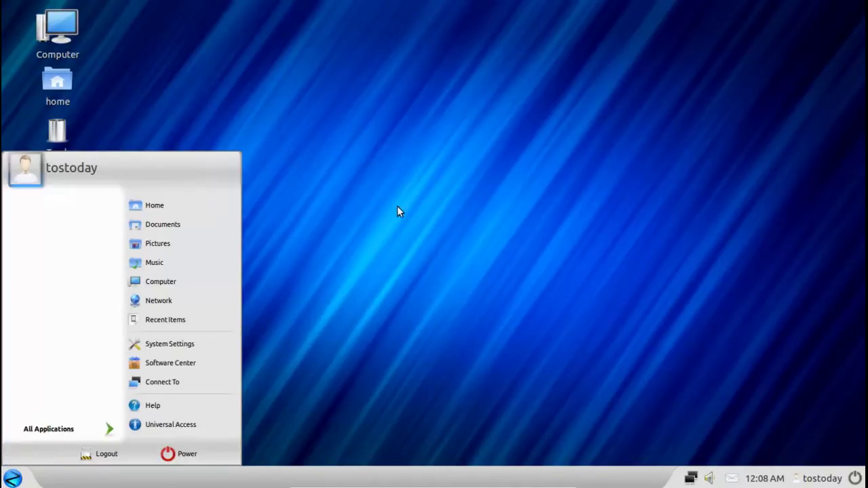
left_click(396, 205)
left_click(14, 479)
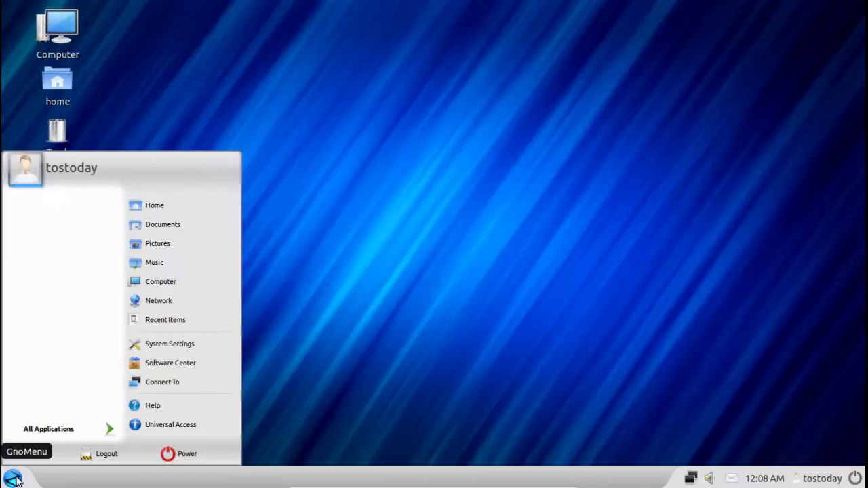
left_click(12, 480)
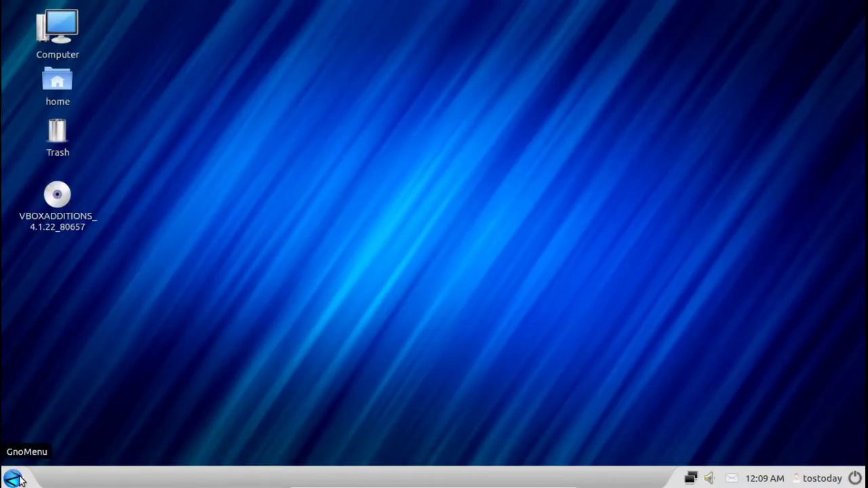
Step: Launch Zorin Look Changer from All Applications > System Tools
left_click(17, 480)
left_click(108, 434)
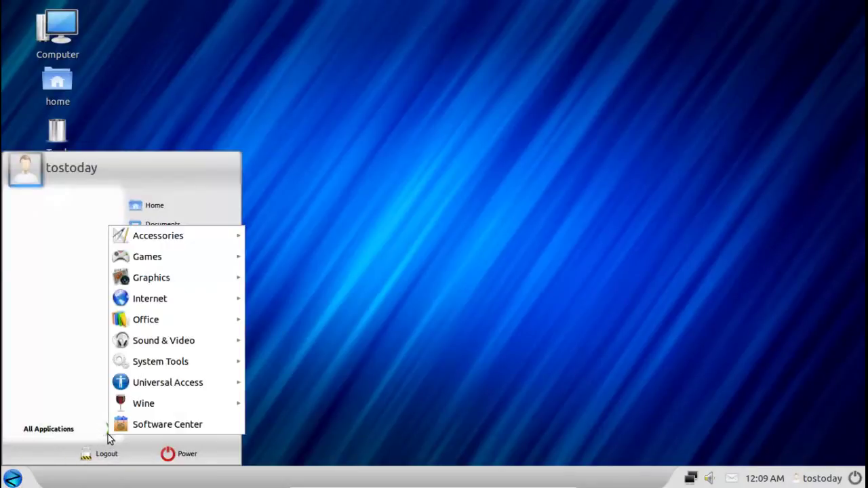
mouse_move(161, 361)
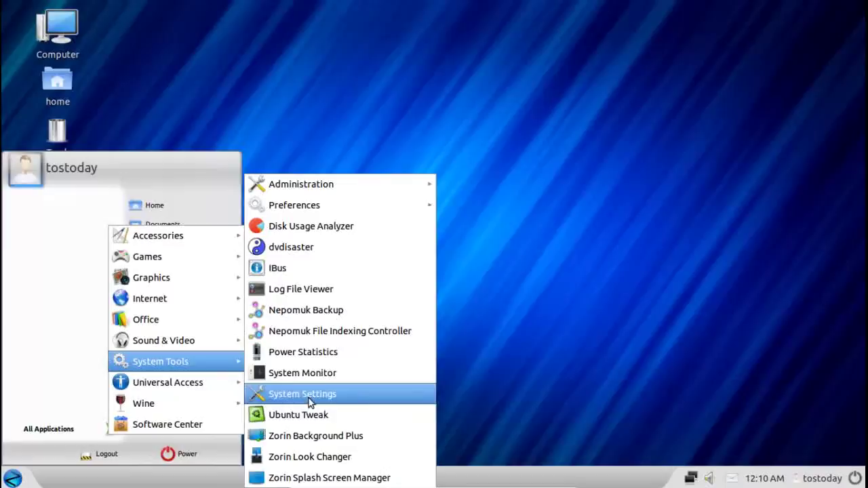
left_click(321, 455)
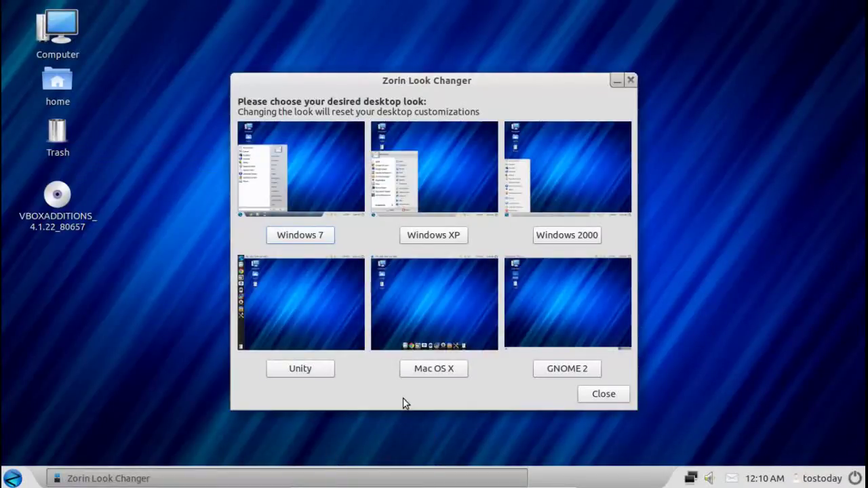
Step: Apply the Windows 2000 look, close the changer, and open the classic Menu
left_click(547, 234)
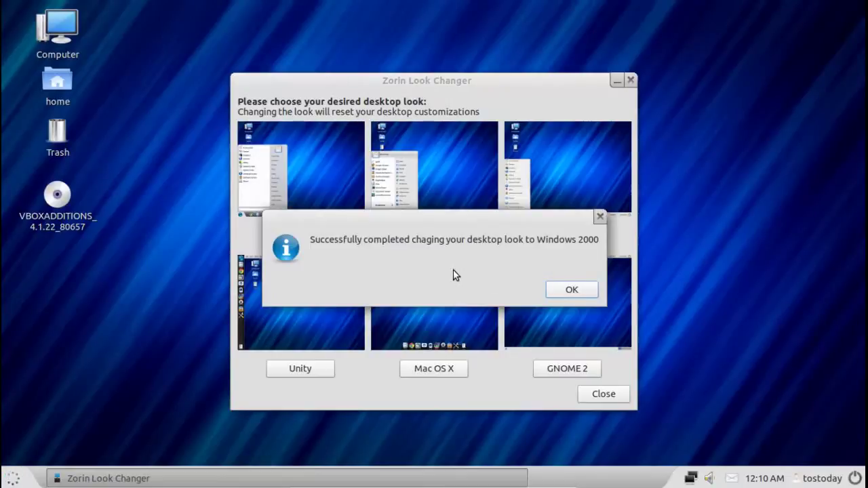
left_click(562, 289)
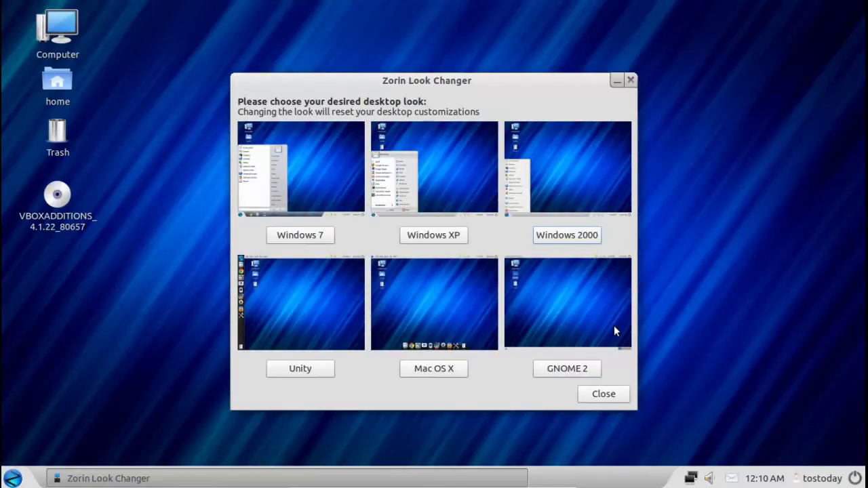
left_click(614, 394)
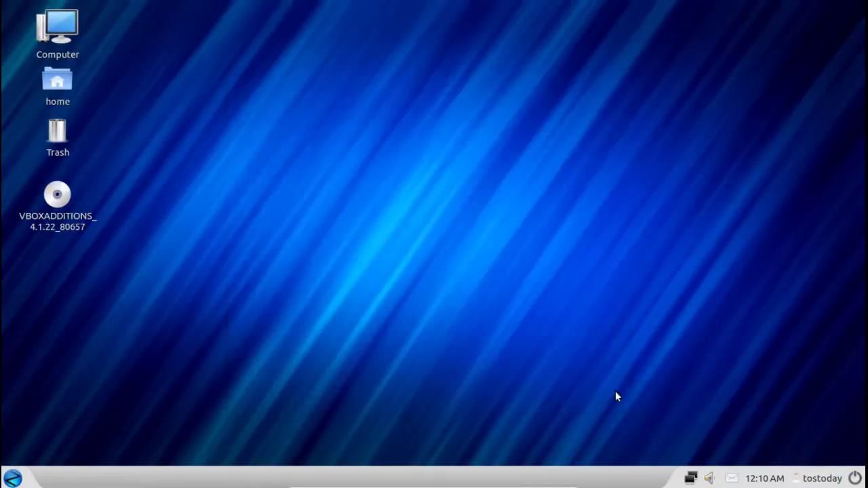
left_click(13, 479)
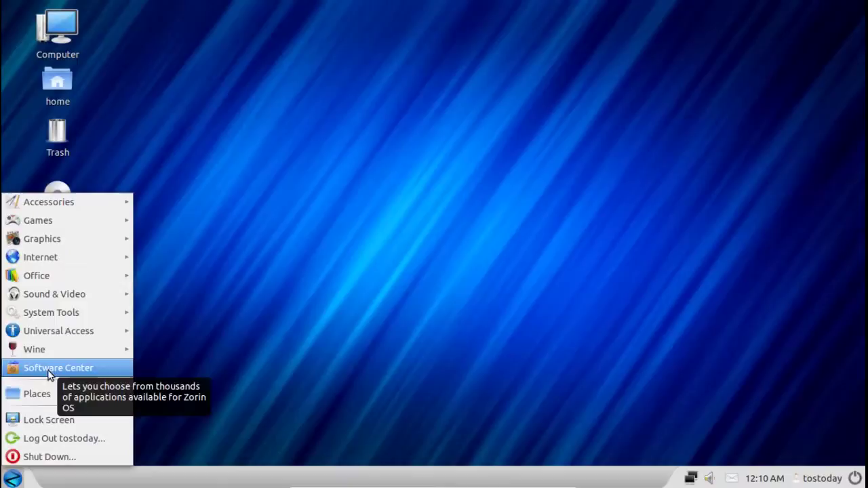
mouse_move(51, 312)
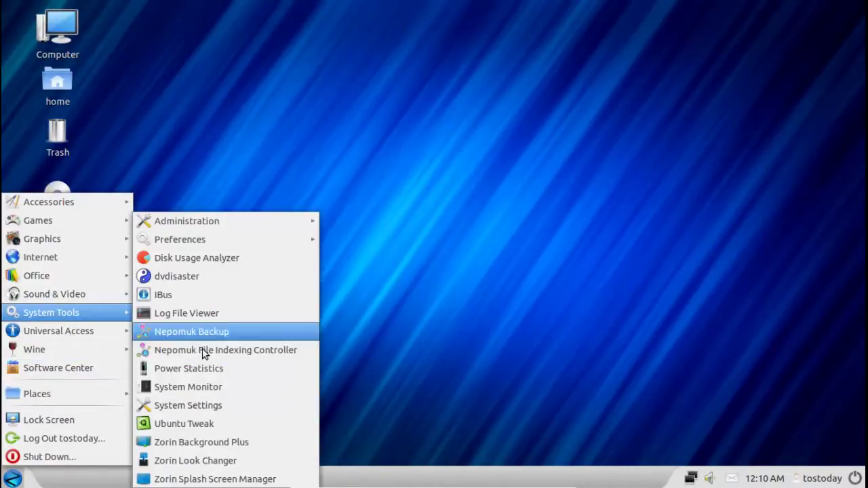
Step: Relaunch Look Changer from System Tools, apply the Unity look, and close it
left_click(217, 461)
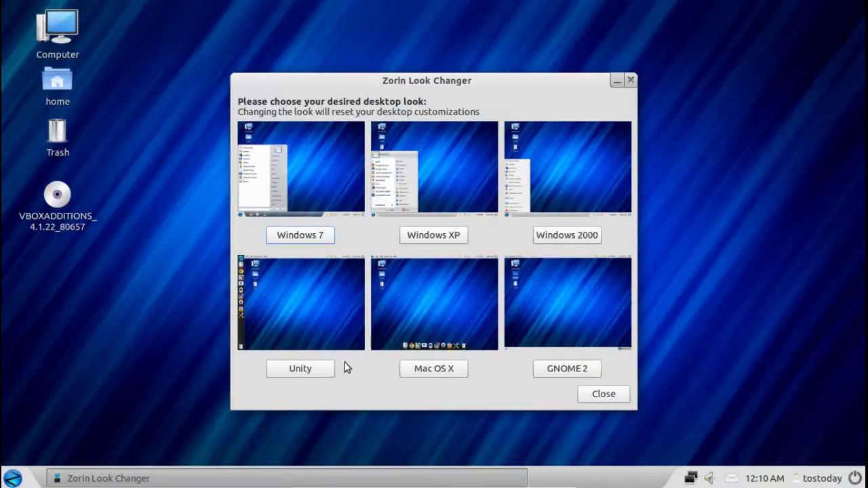
left_click(319, 372)
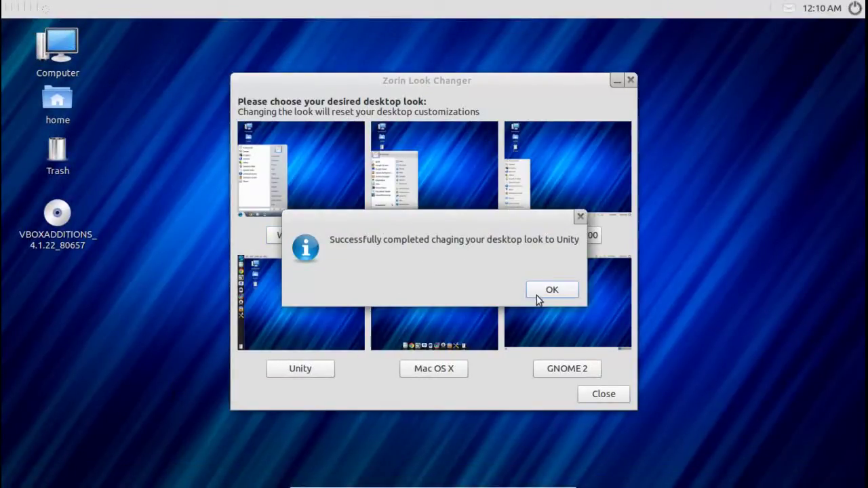
left_click(537, 296)
left_click(596, 396)
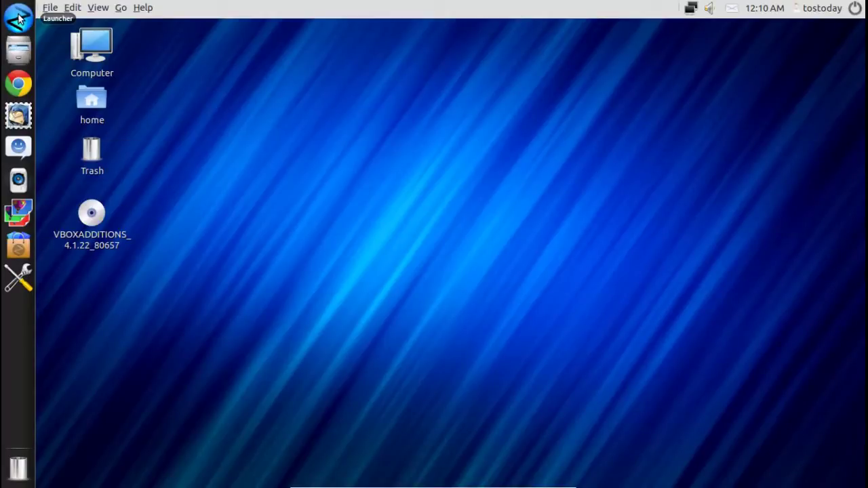
Step: Open the Unity application launcher overview and scroll through the app grid
left_click(18, 18)
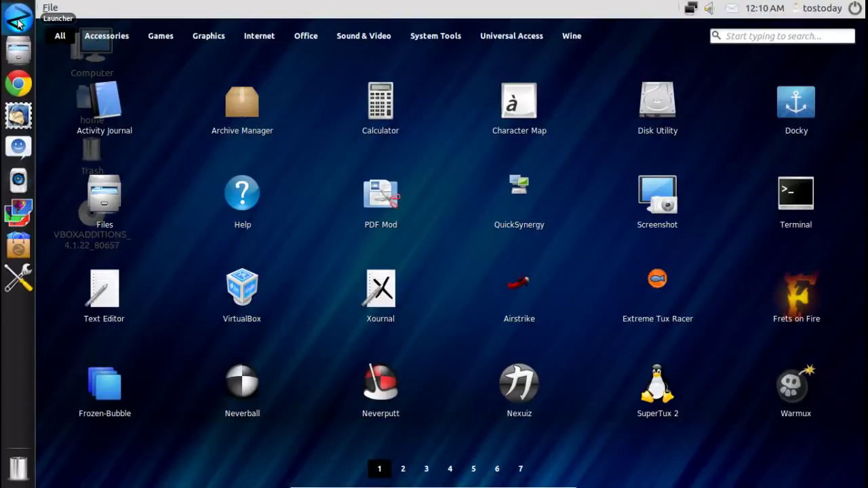
scroll(456, 292, "down", 4)
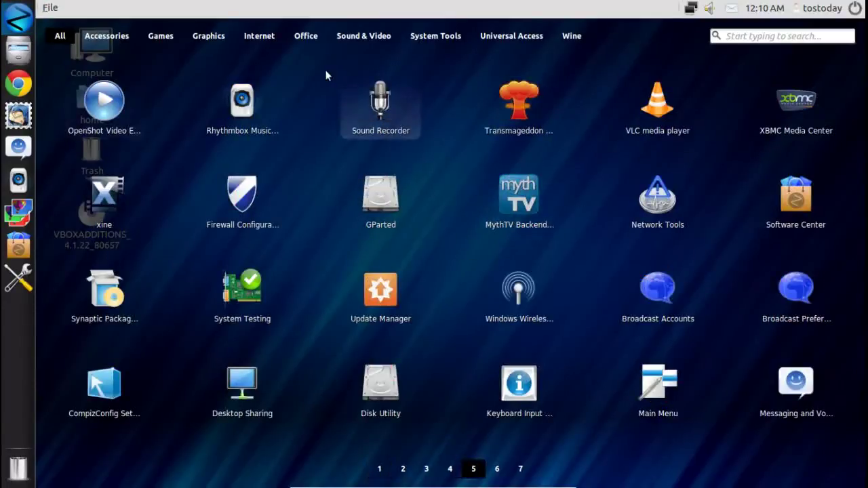
scroll(395, 265, "up", 4)
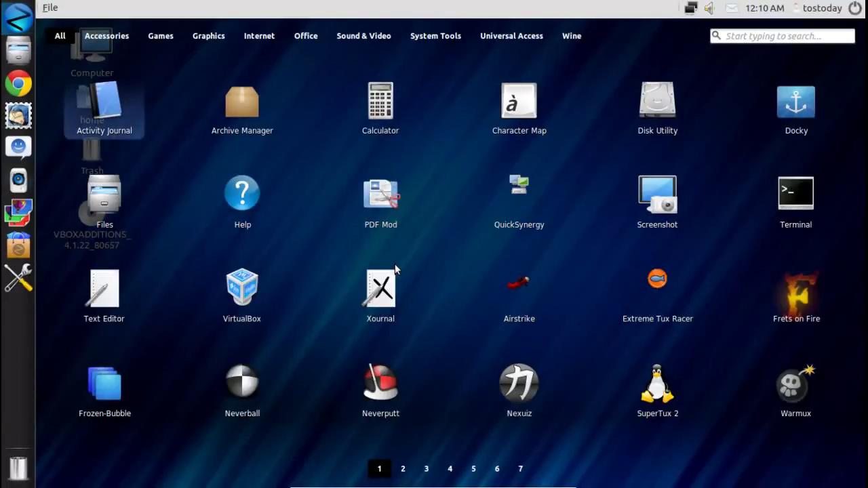
scroll(395, 267, "down", 1)
scroll(395, 266, "down", 2)
scroll(406, 203, "up", 3)
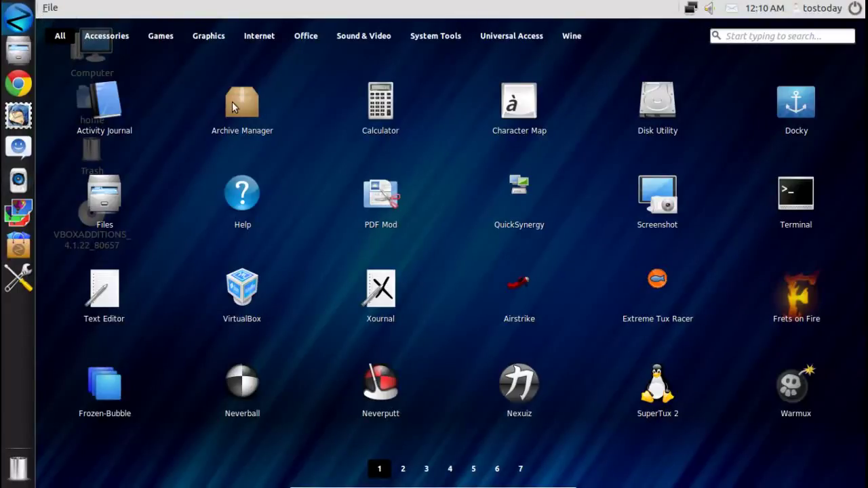
scroll(445, 225, "down", 1)
scroll(449, 228, "down", 5)
scroll(450, 229, "up", 5)
scroll(450, 230, "up", 1)
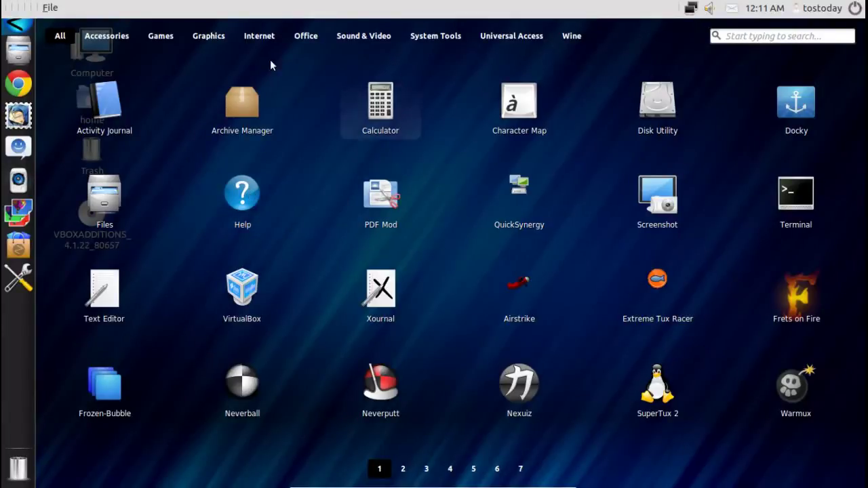
Step: Browse the Accessories, Games, Graphics, Internet, Office and Sound & Video categories, then search 'look'
left_click(115, 38)
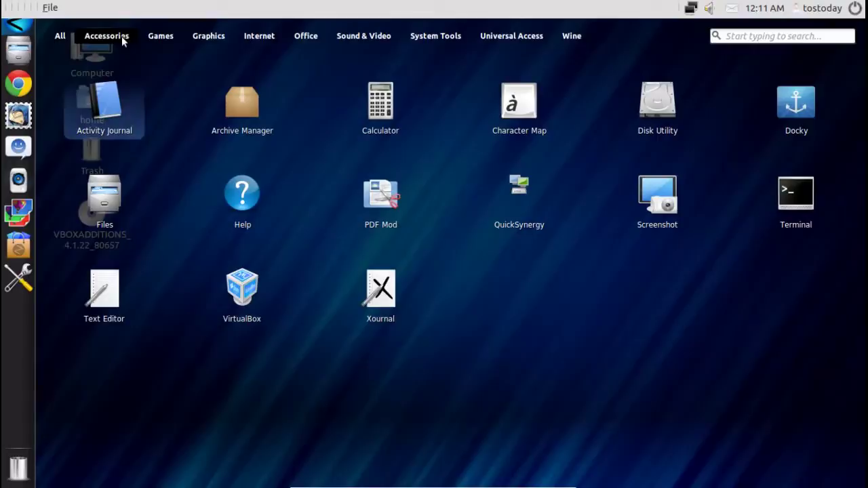
left_click(160, 37)
left_click(210, 37)
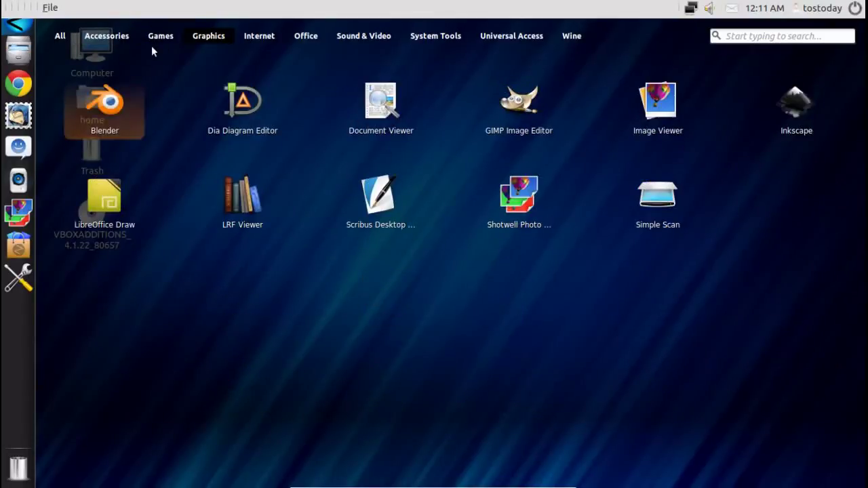
left_click(248, 38)
left_click(314, 38)
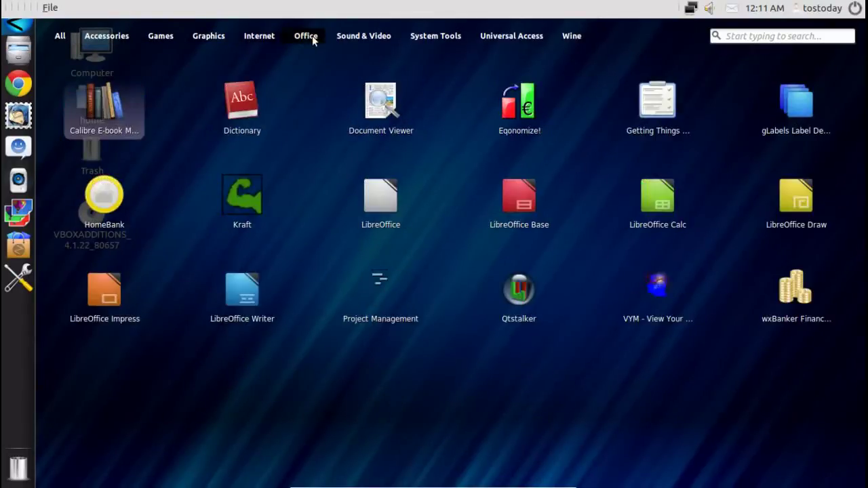
left_click(343, 39)
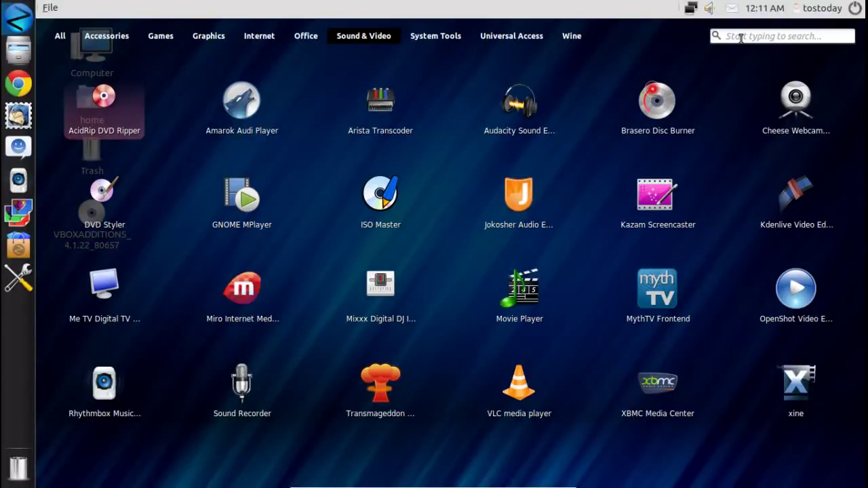
type("look")
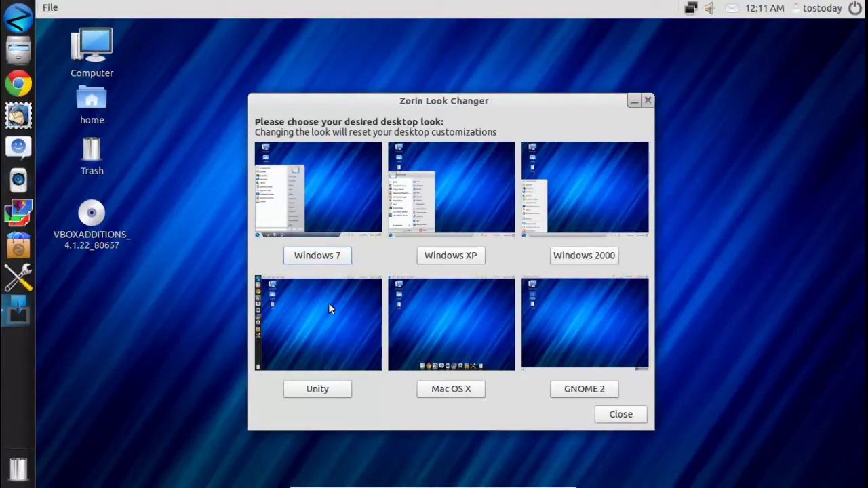
Step: Apply the Mac OS X look and close the look chooser
left_click(448, 391)
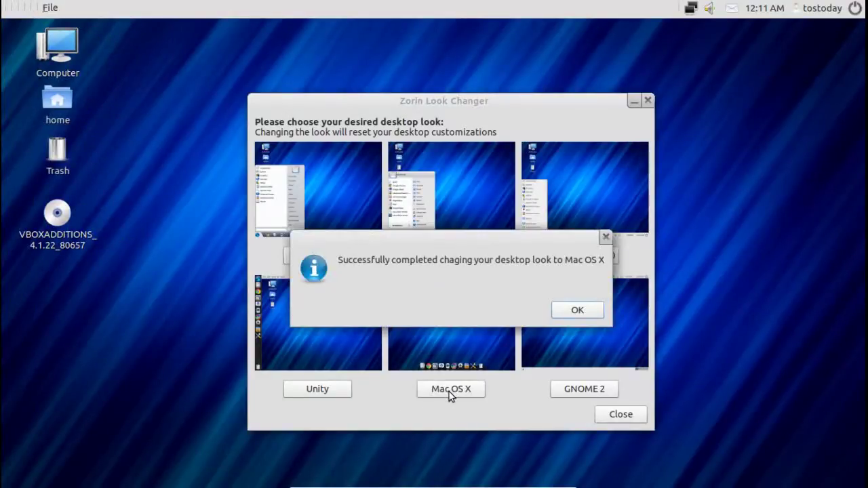
left_click(576, 311)
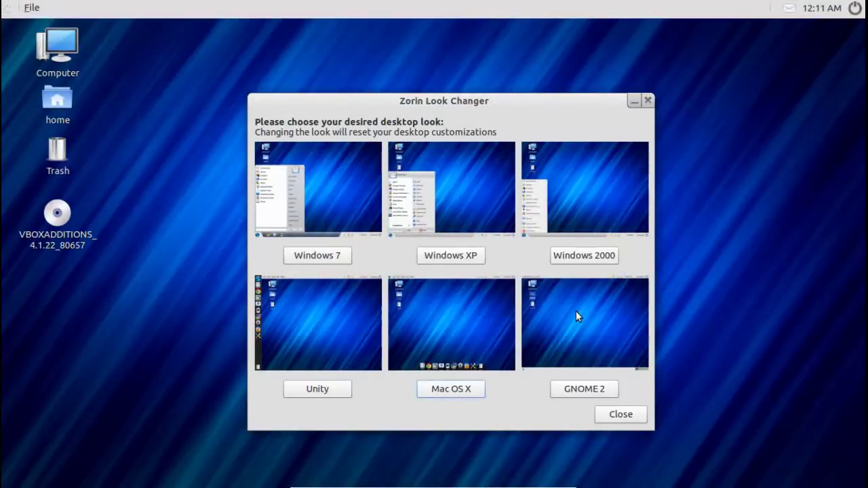
left_click(634, 419)
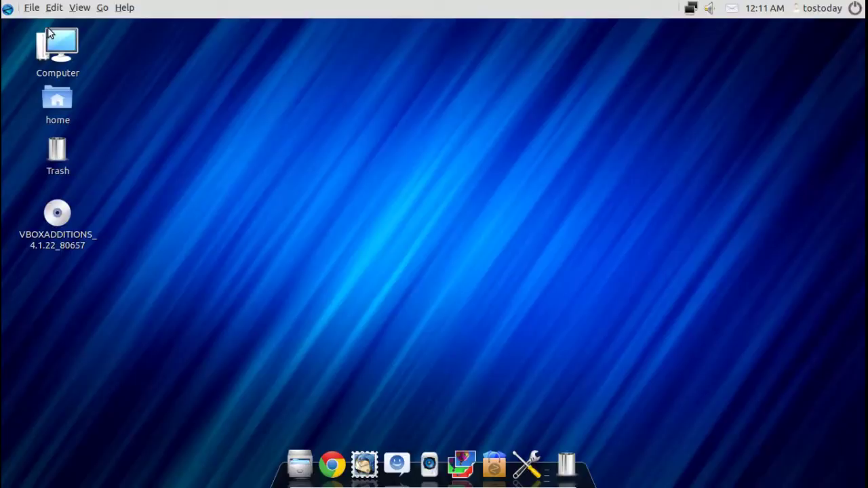
Step: Check the File menu, then relaunch Look Changer from Applications > System Tools
left_click(32, 8)
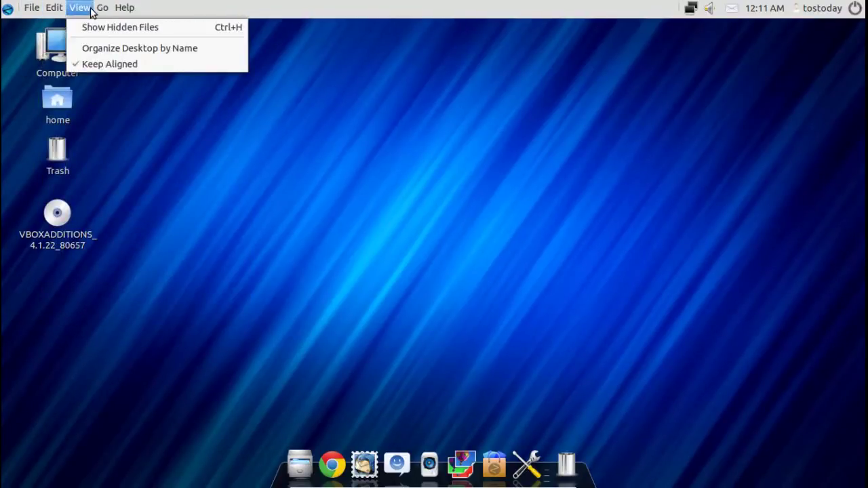
left_click(8, 10)
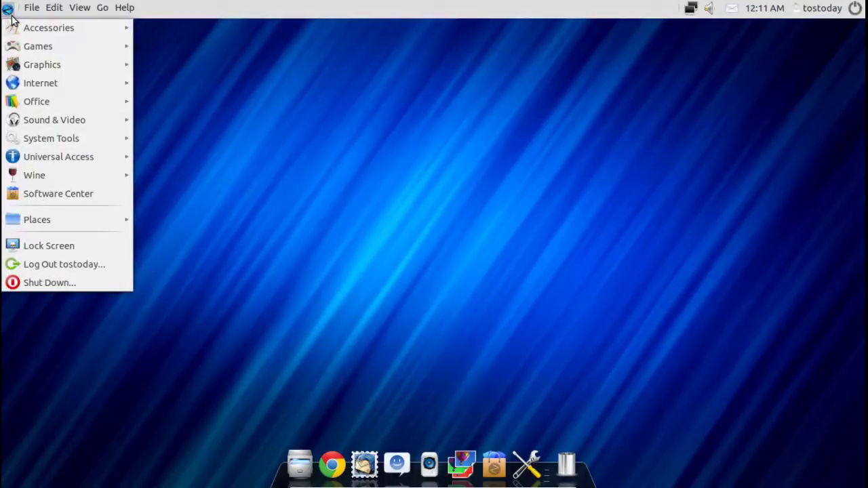
mouse_move(52, 138)
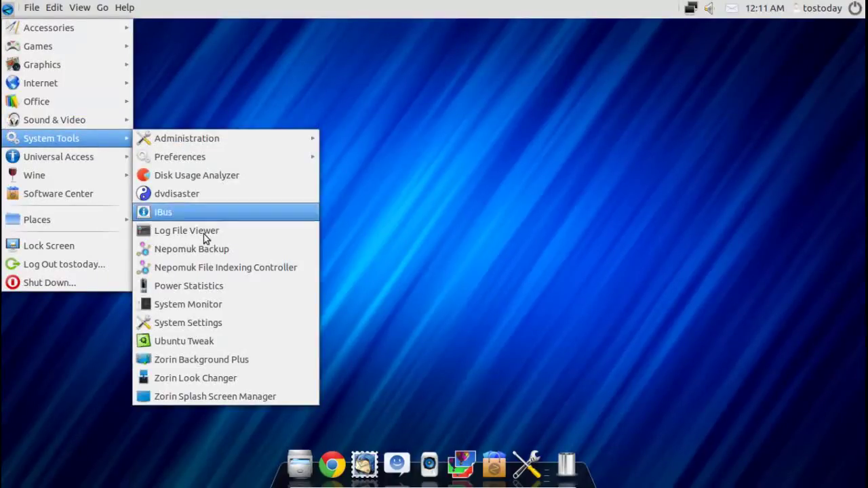
left_click(213, 377)
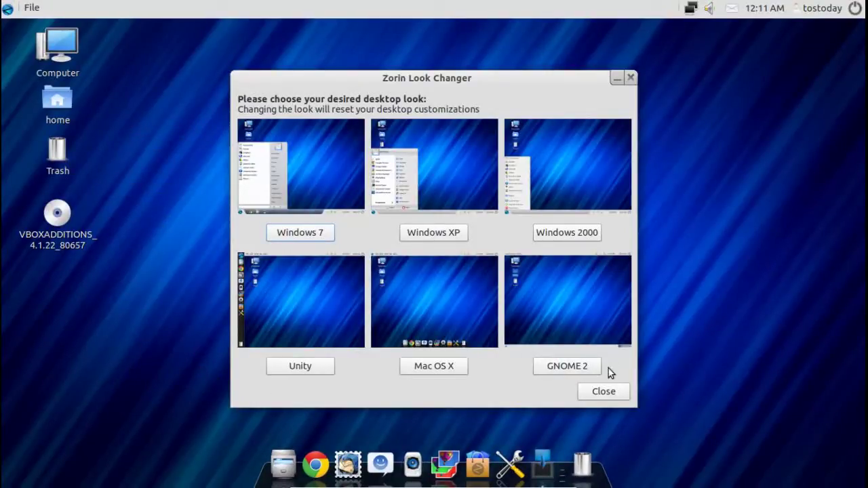
Step: Apply the GNOME 2 look and close the look chooser
left_click(583, 369)
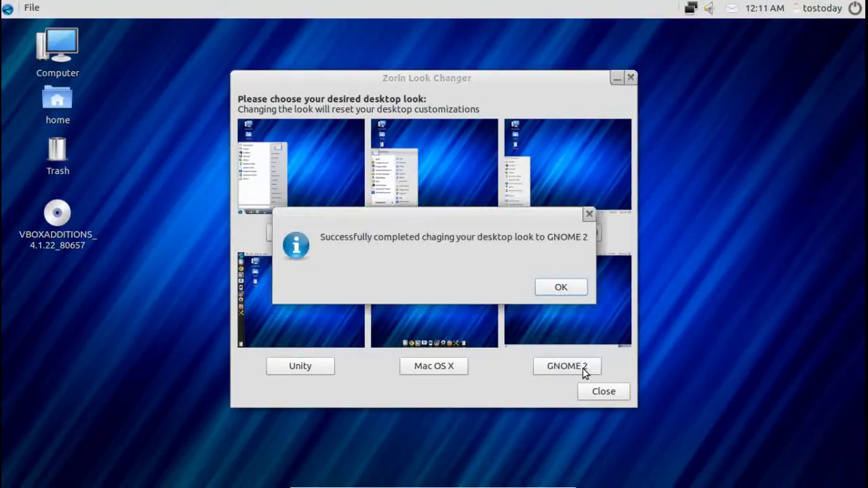
left_click(570, 288)
left_click(610, 396)
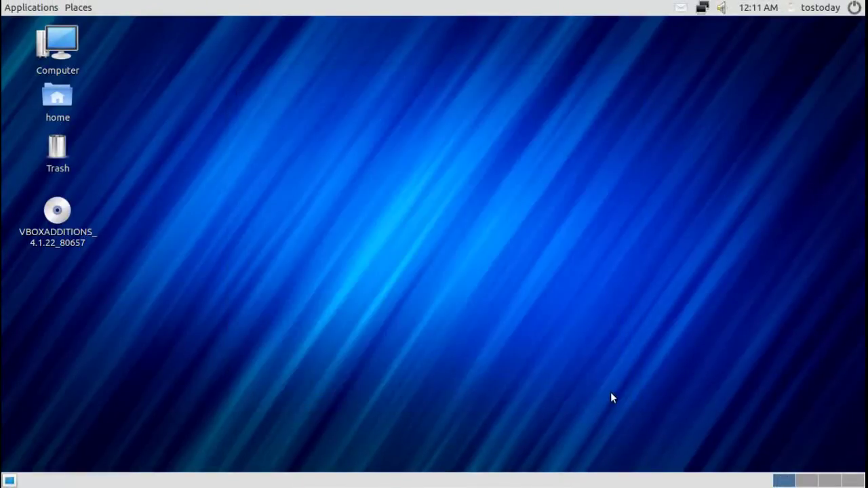
Step: Explore the Applications menu, the power menu, and workspaces 2 and 4
left_click(34, 8)
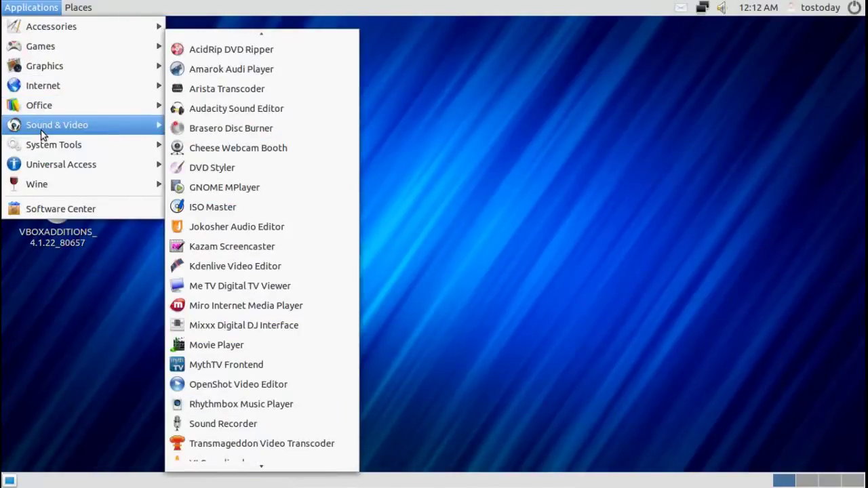
mouse_move(78, 8)
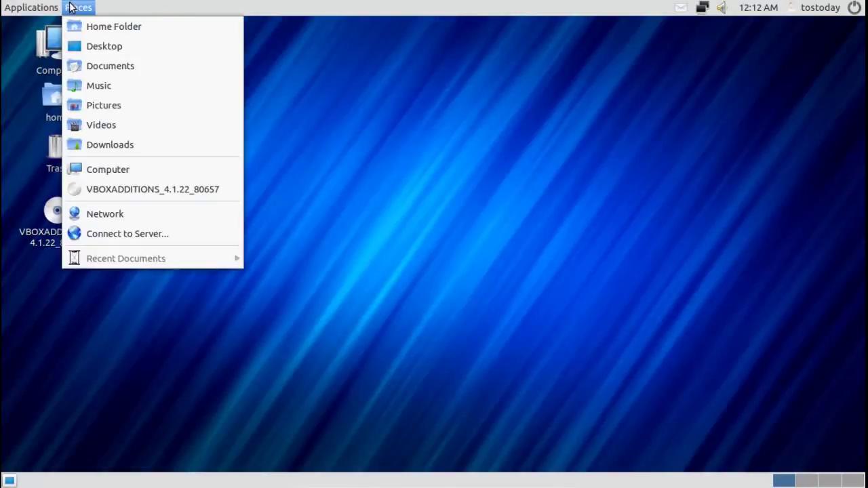
left_click(856, 8)
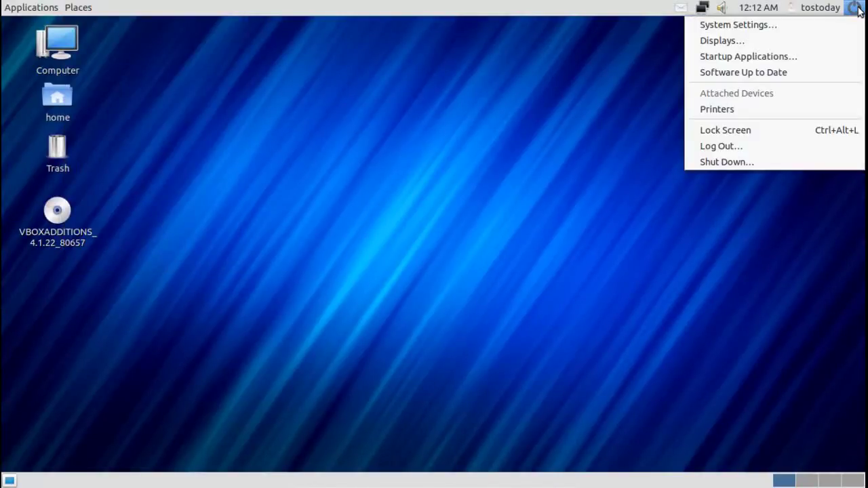
left_click(831, 371)
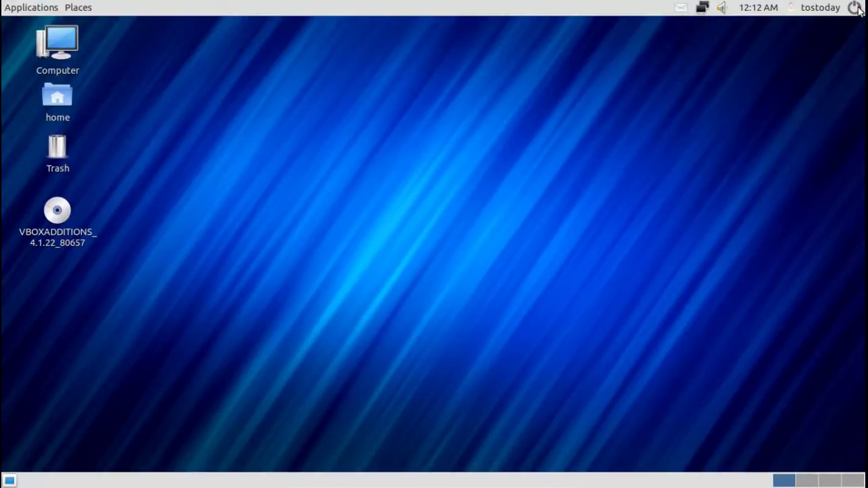
left_click(813, 482)
left_click(853, 482)
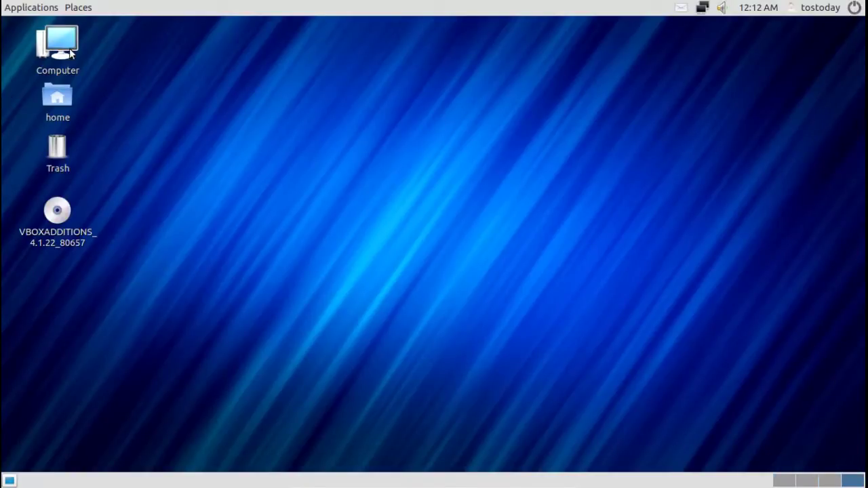
Step: Open Computer in the file manager, then switch between workspaces 1, 2 and 4
left_click(65, 52)
double_click(65, 52)
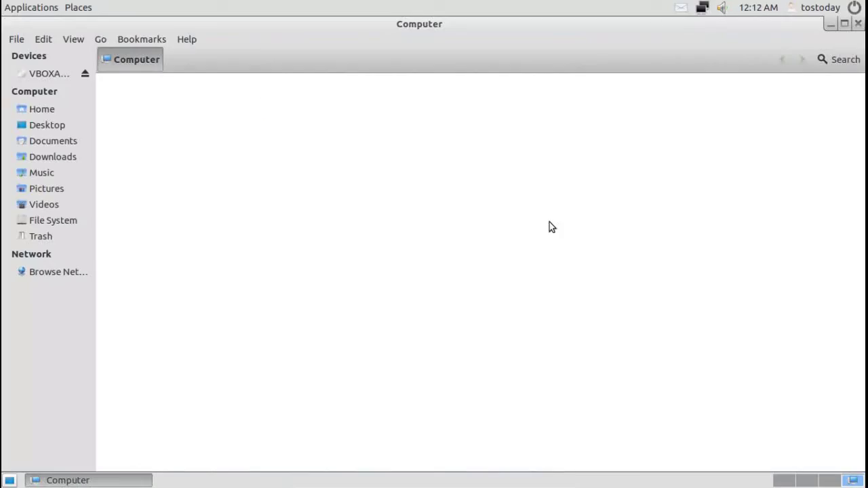
left_click(780, 482)
left_click(804, 481)
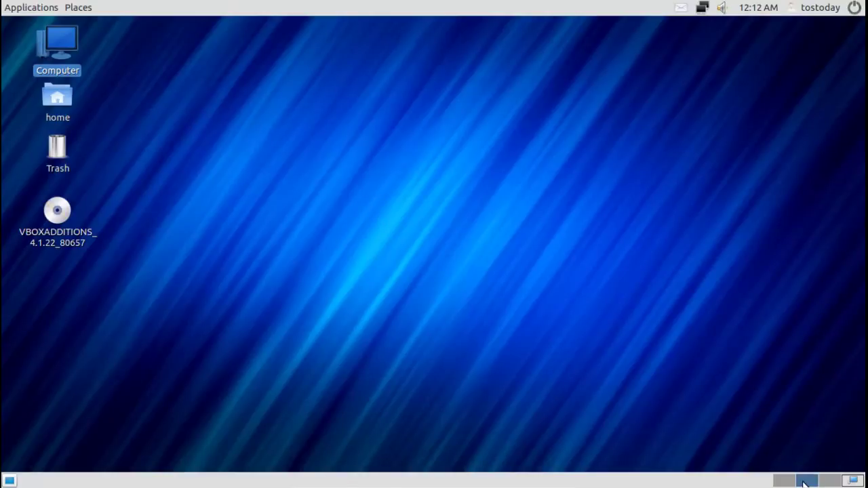
left_click(853, 481)
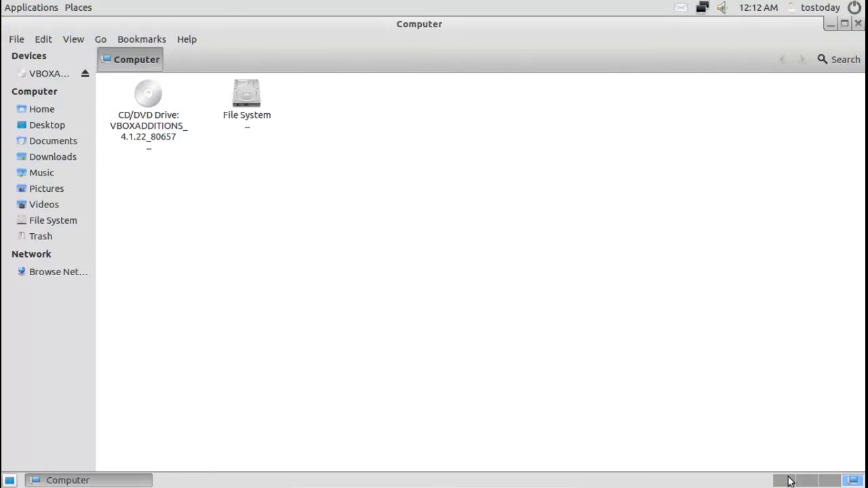
left_click(783, 482)
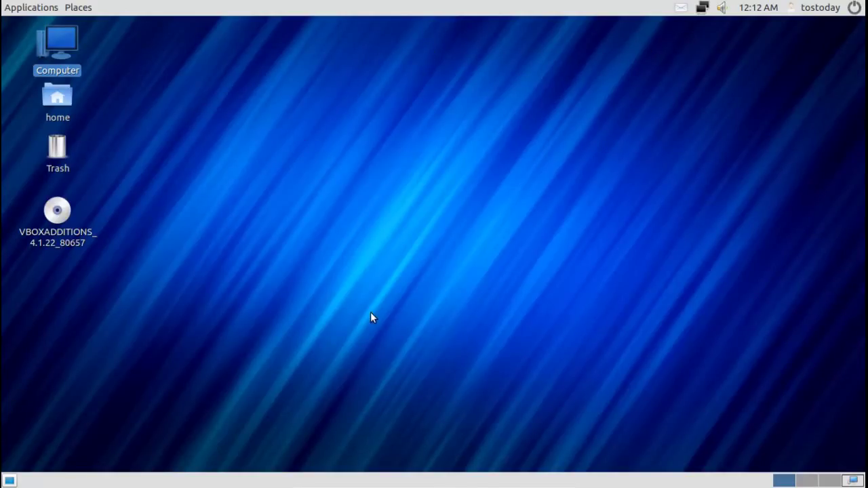
Step: Relaunch Look Changer from Applications, apply the Windows 7 look, and close it
left_click(18, 9)
mouse_move(53, 144)
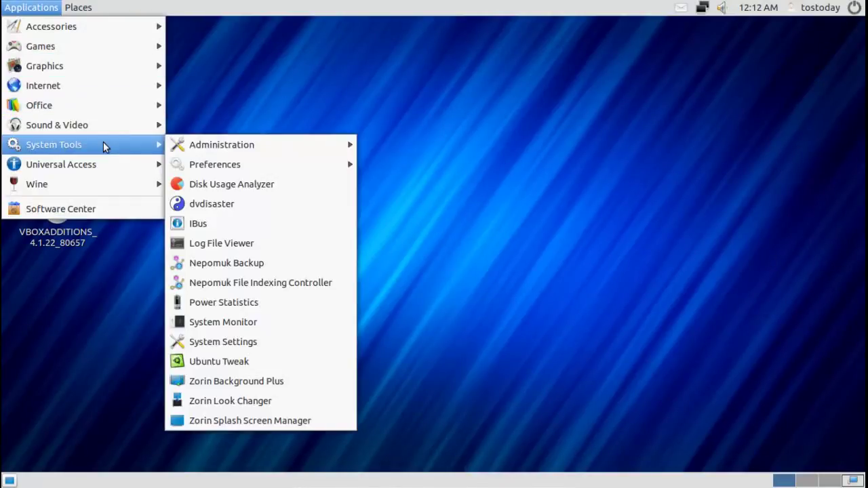
left_click(294, 400)
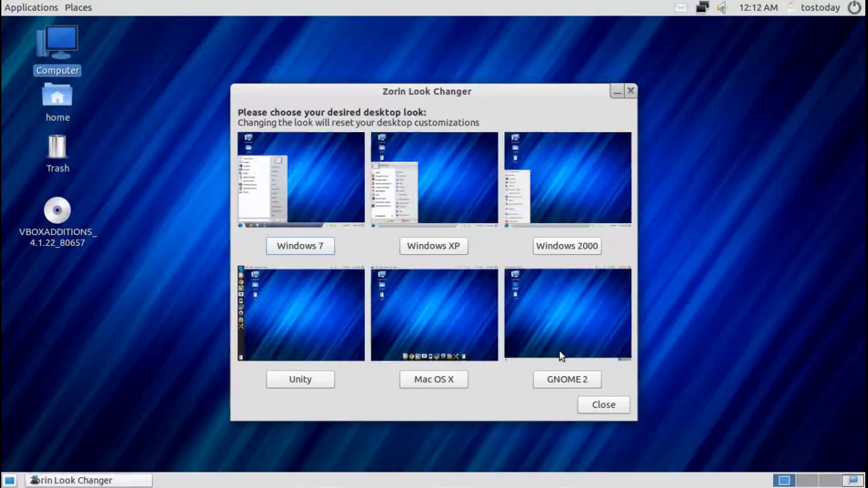
left_click(324, 250)
left_click(554, 300)
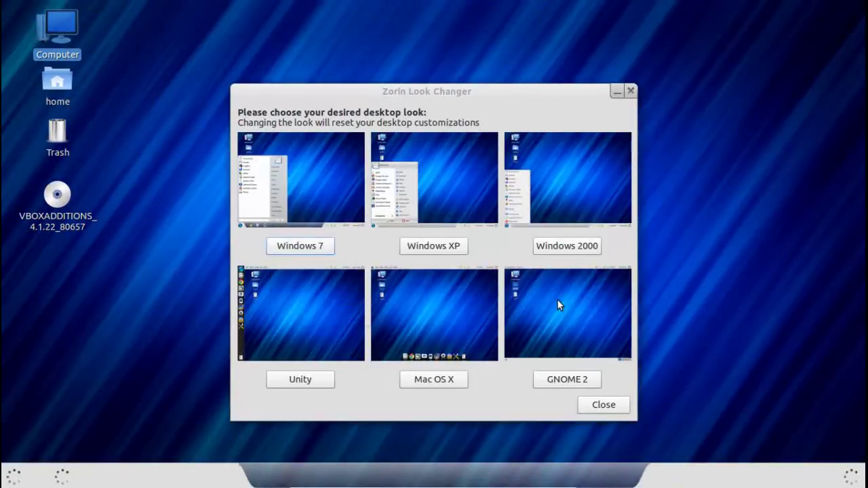
left_click(603, 405)
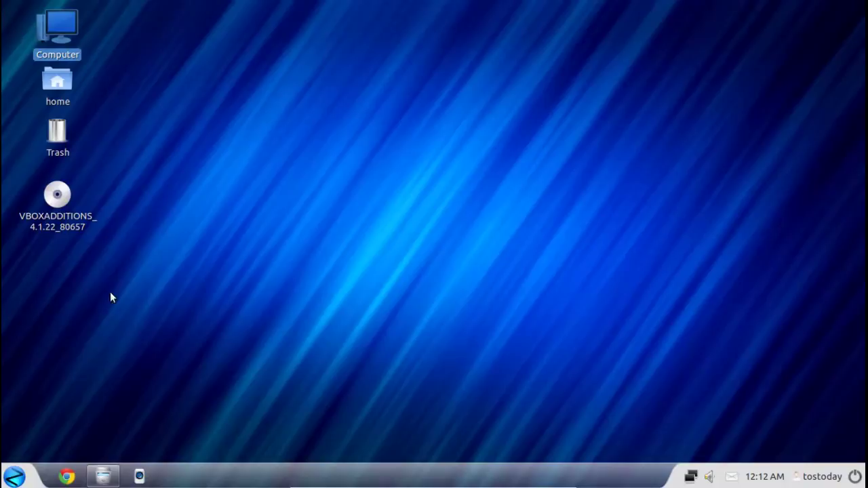
right_click(14, 477)
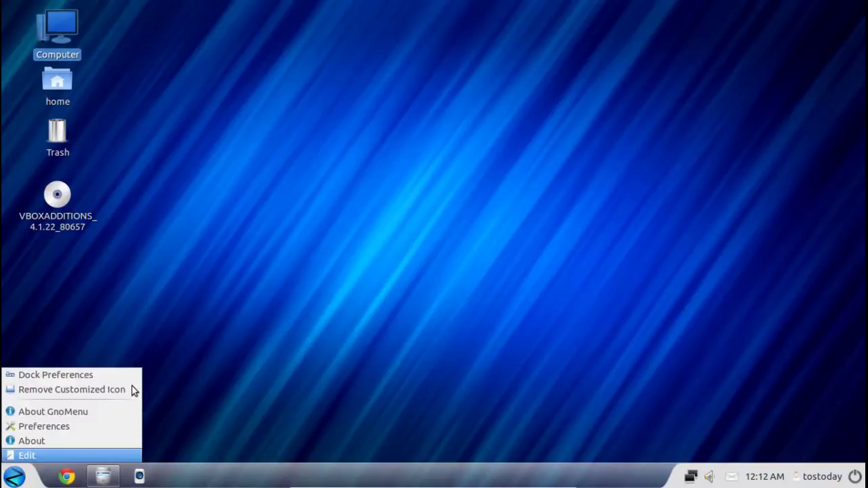
left_click(201, 282)
right_click(202, 282)
left_click(153, 288)
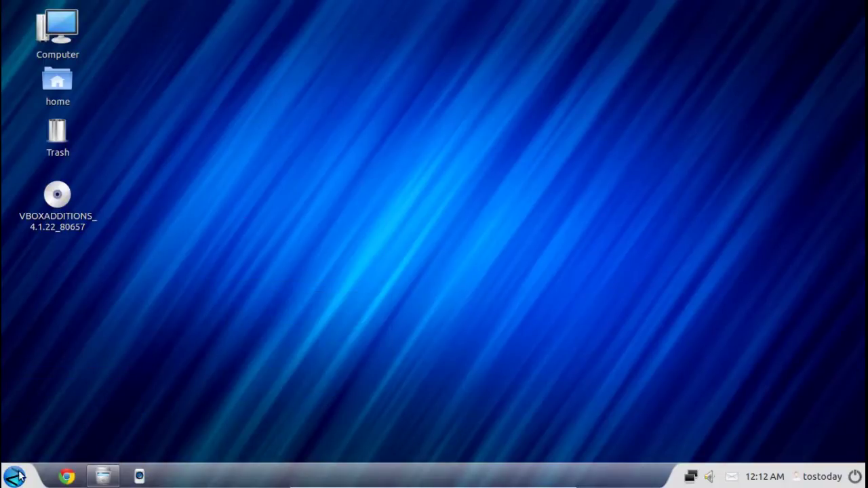
right_click(16, 476)
left_click(89, 316)
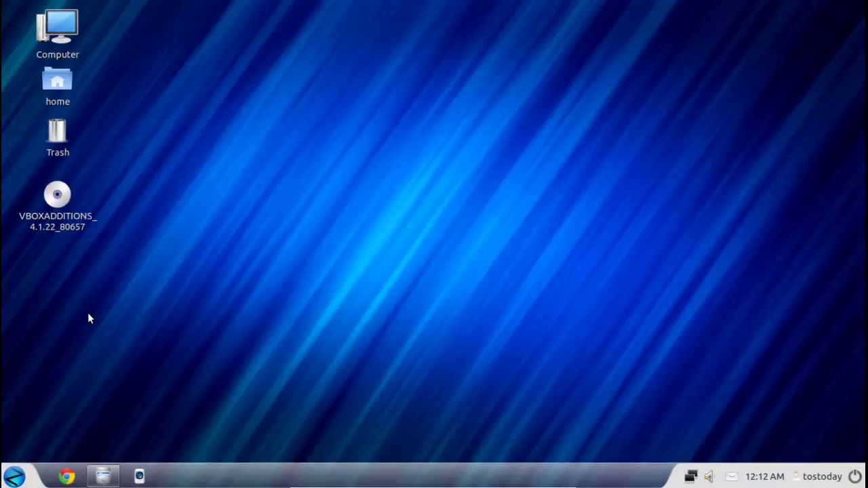
left_click(16, 477)
left_click(16, 478)
mouse_move(433, 483)
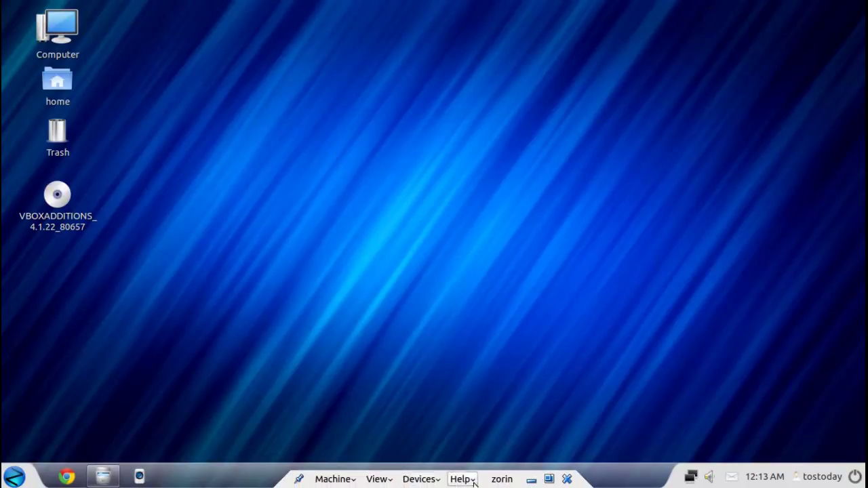
Step: Minimize the virtual machine window and the VirtualBox Manager window
left_click(530, 480)
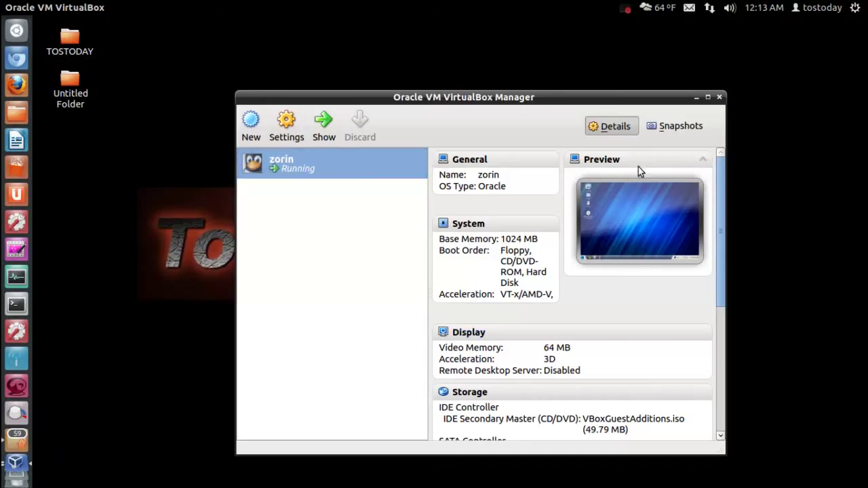
left_click(696, 99)
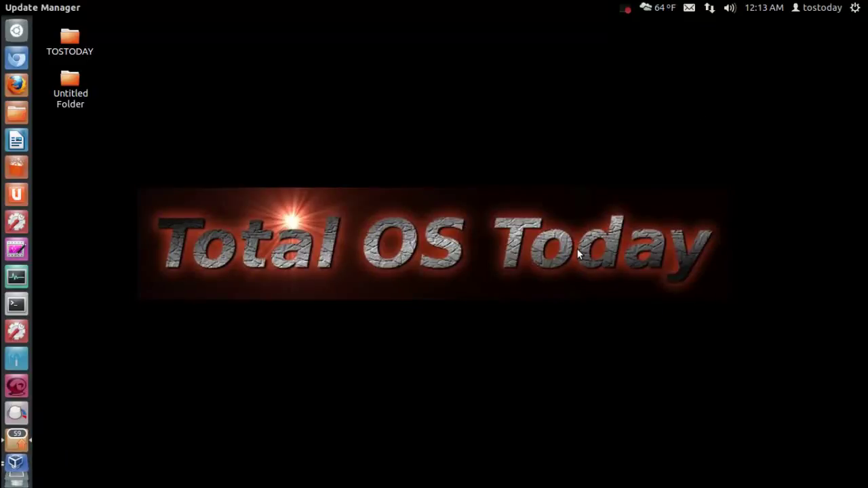